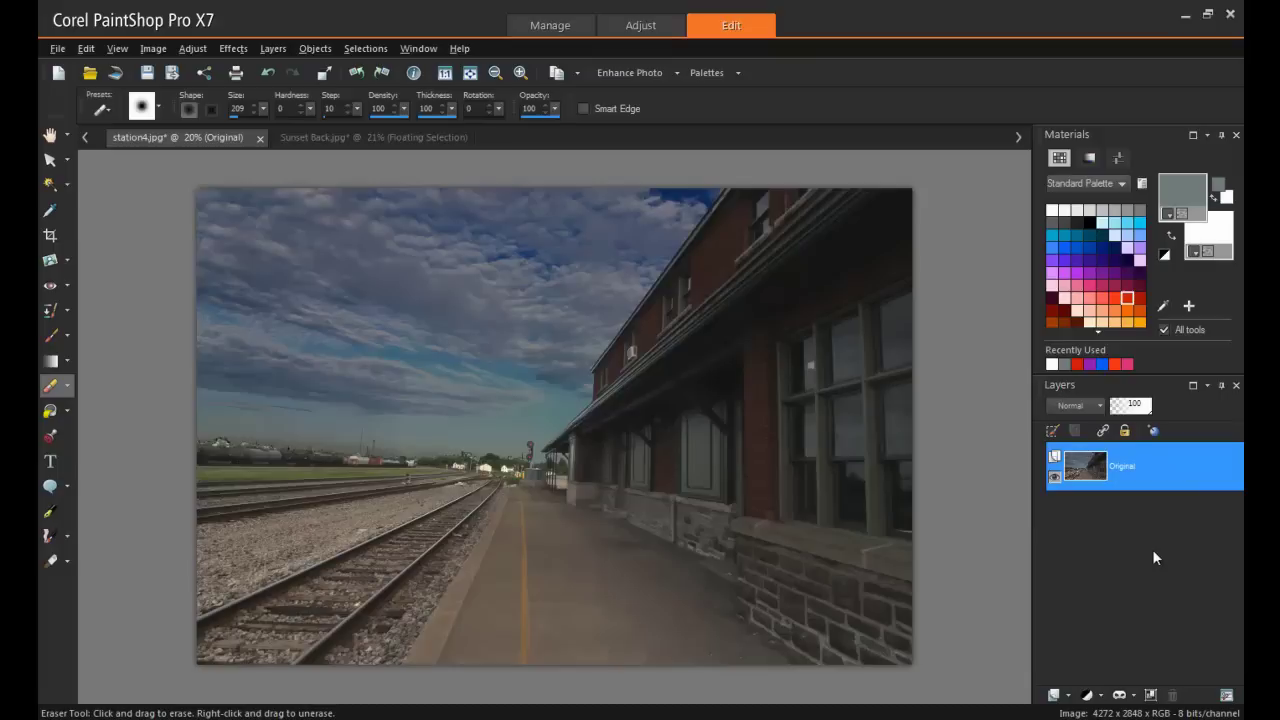
Step: Bring up the Original layer's context menu in the Layers palette
right_click(1155, 473)
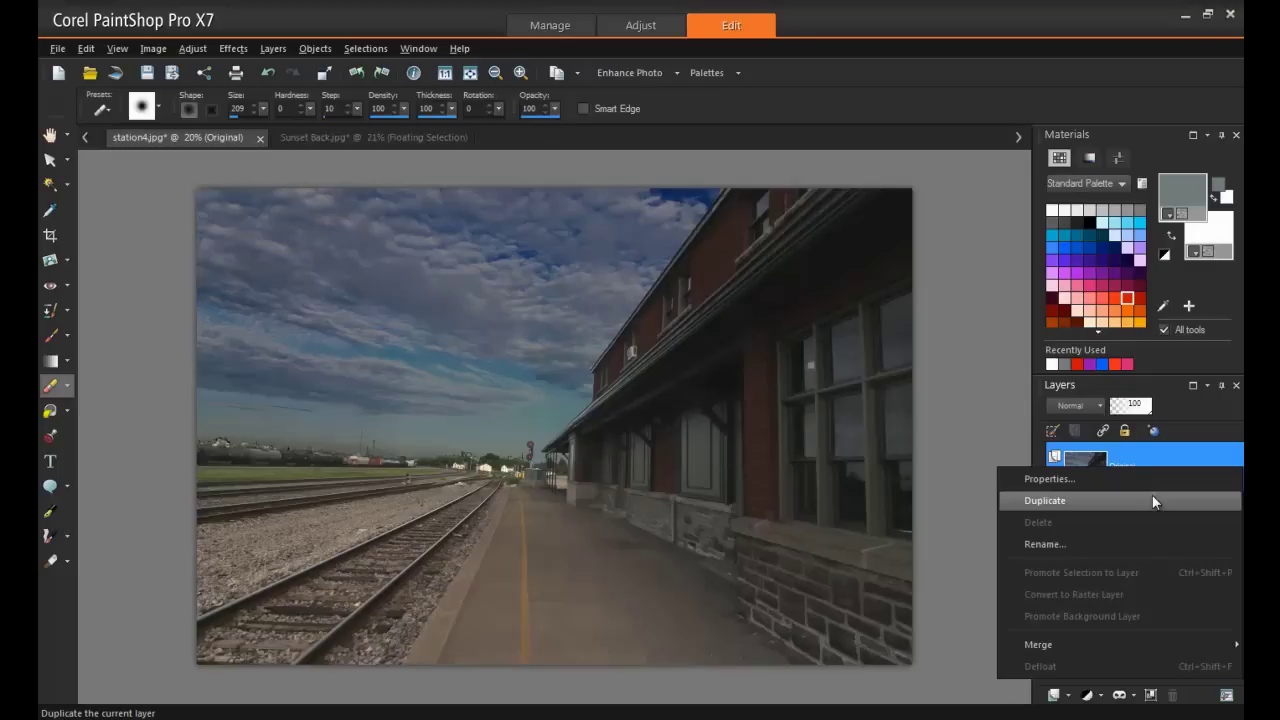
Step: Duplicate Original, rename the copy 'Station', then duplicate Station to create Copy of Station
left_click(1152, 495)
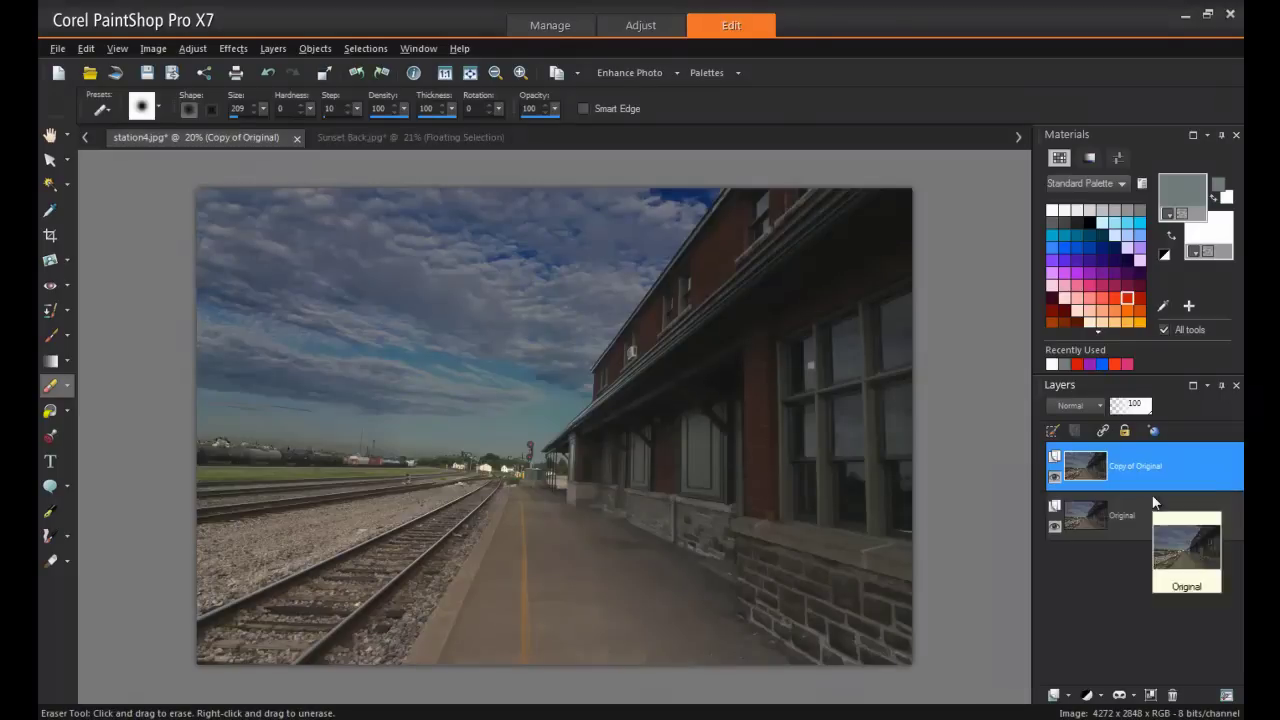
right_click(1156, 472)
left_click(1126, 554)
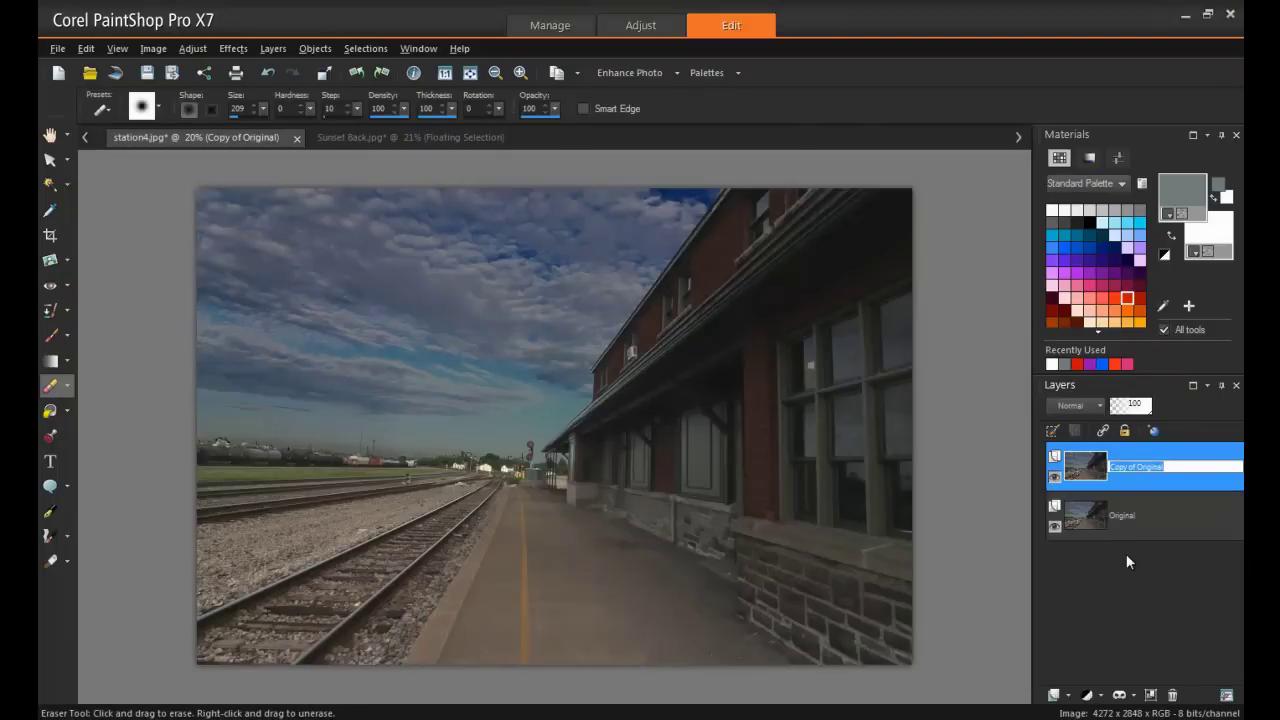
type("Station")
key("Return")
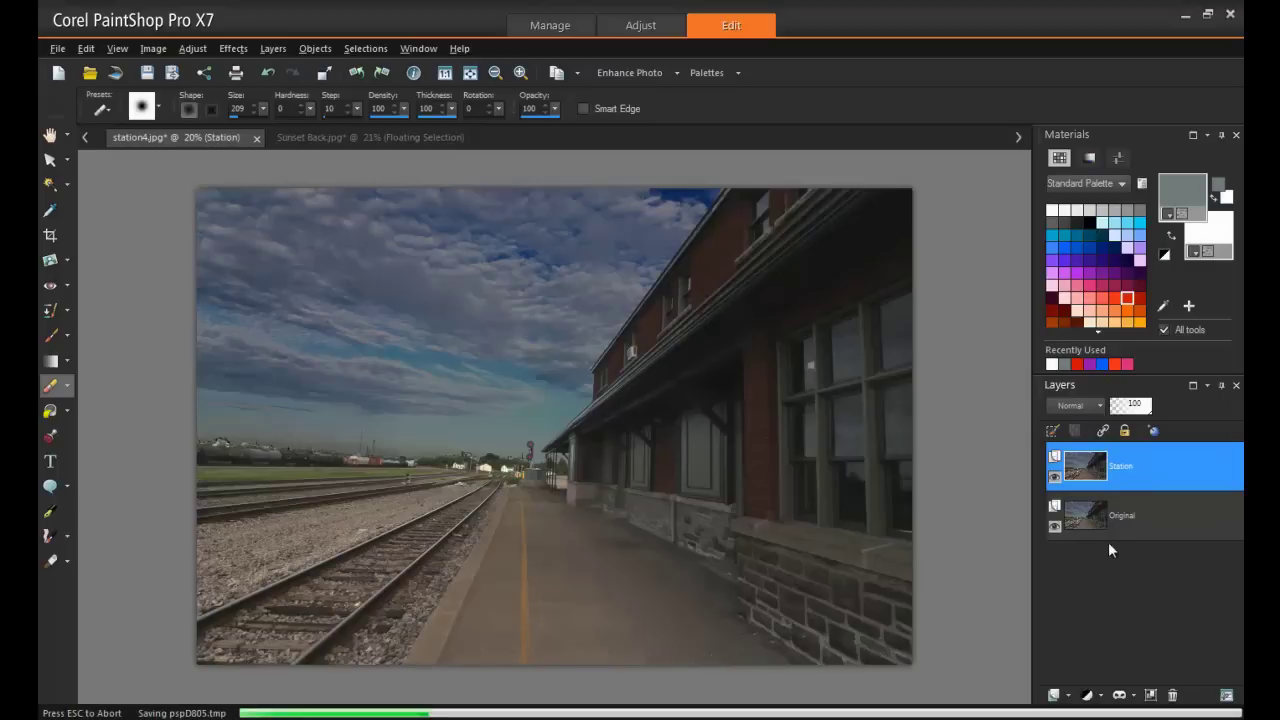
right_click(1142, 463)
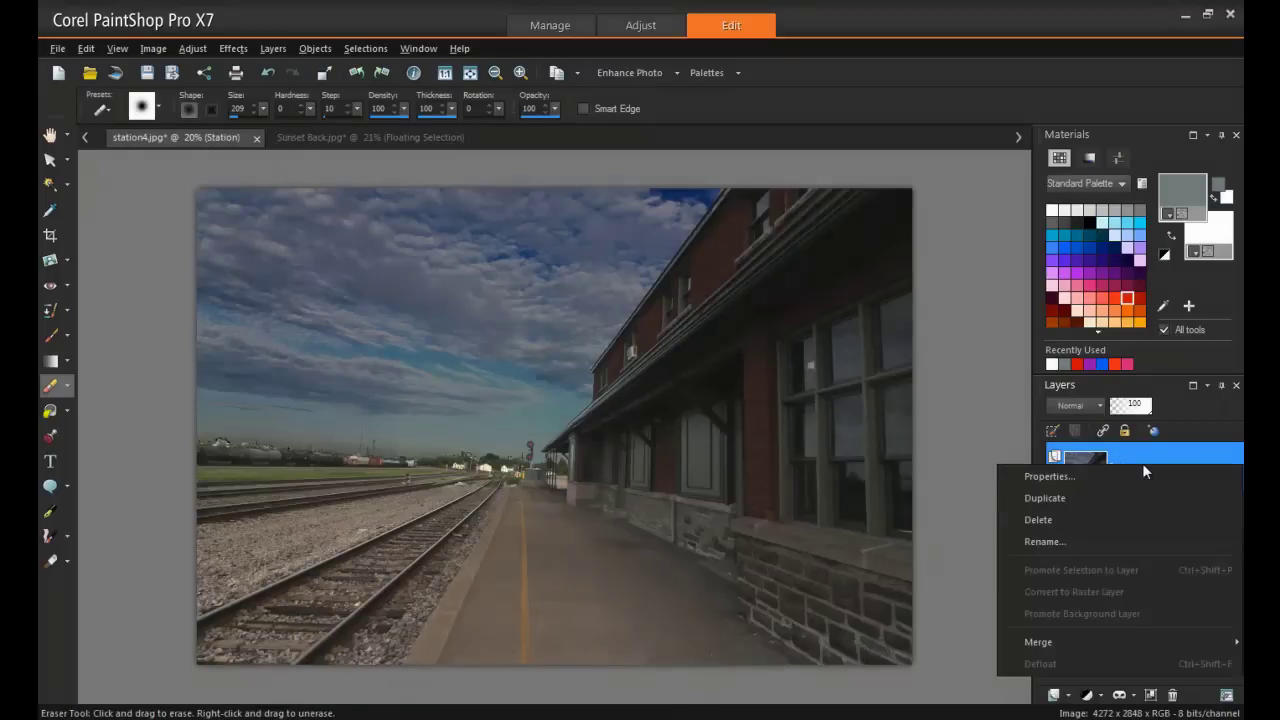
left_click(1127, 499)
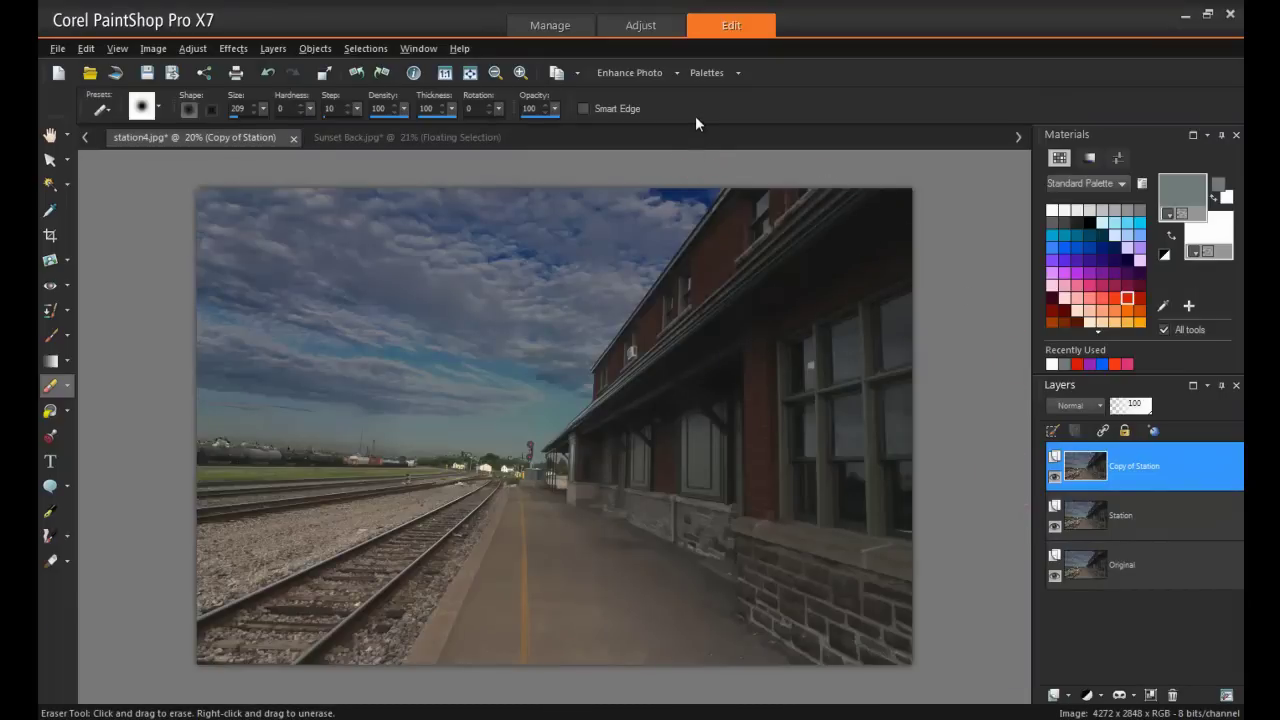
Step: Apply Local Tone Mapping to the top copy and set its blend mode to Soft Light
left_click(678, 73)
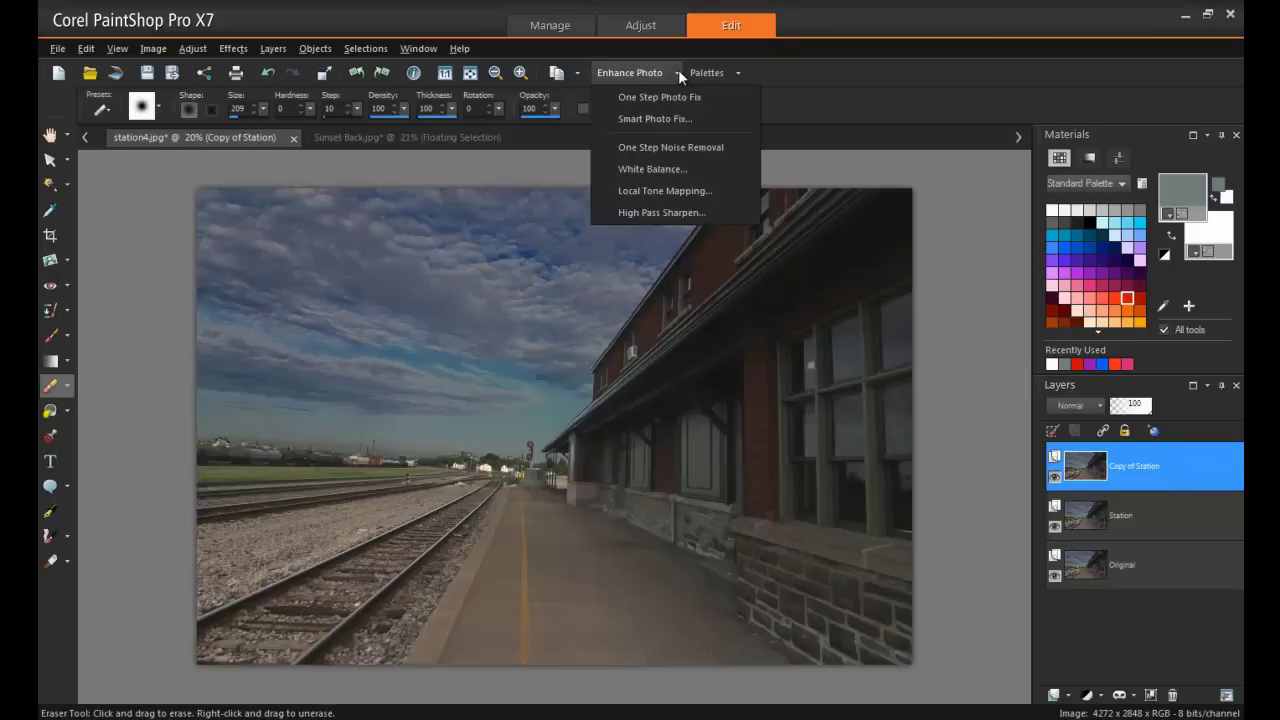
left_click(723, 194)
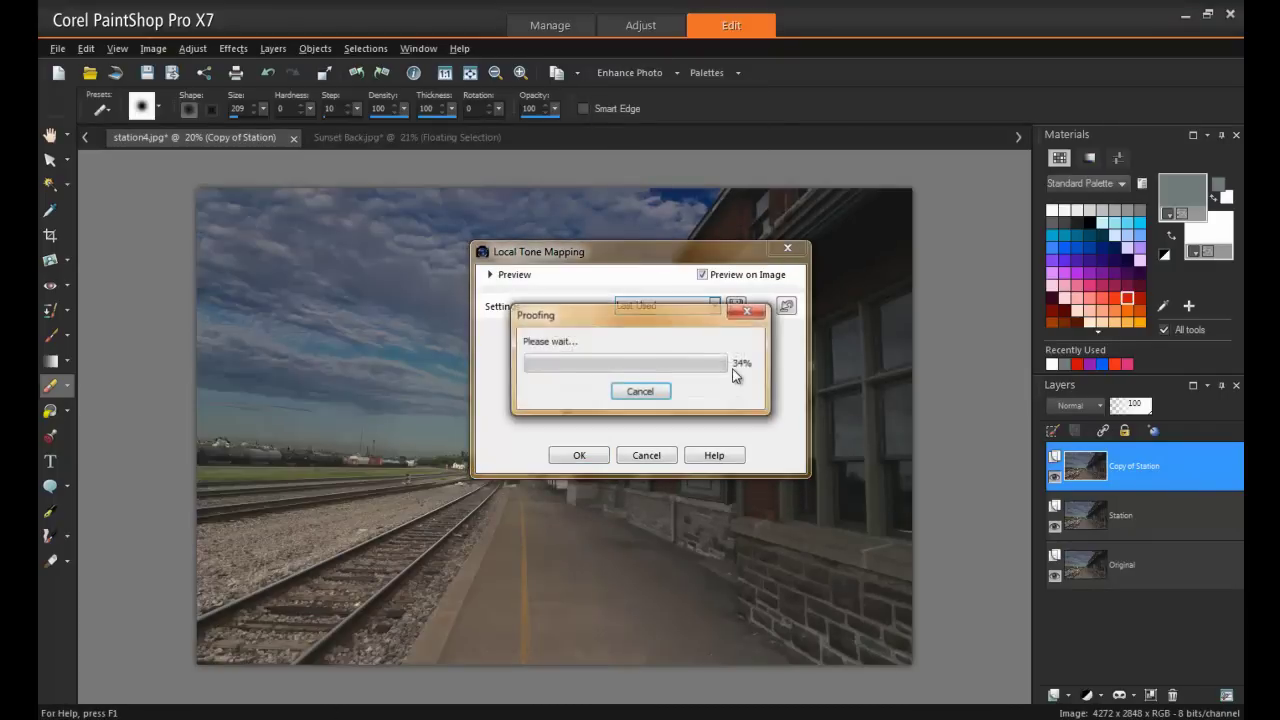
left_click(579, 455)
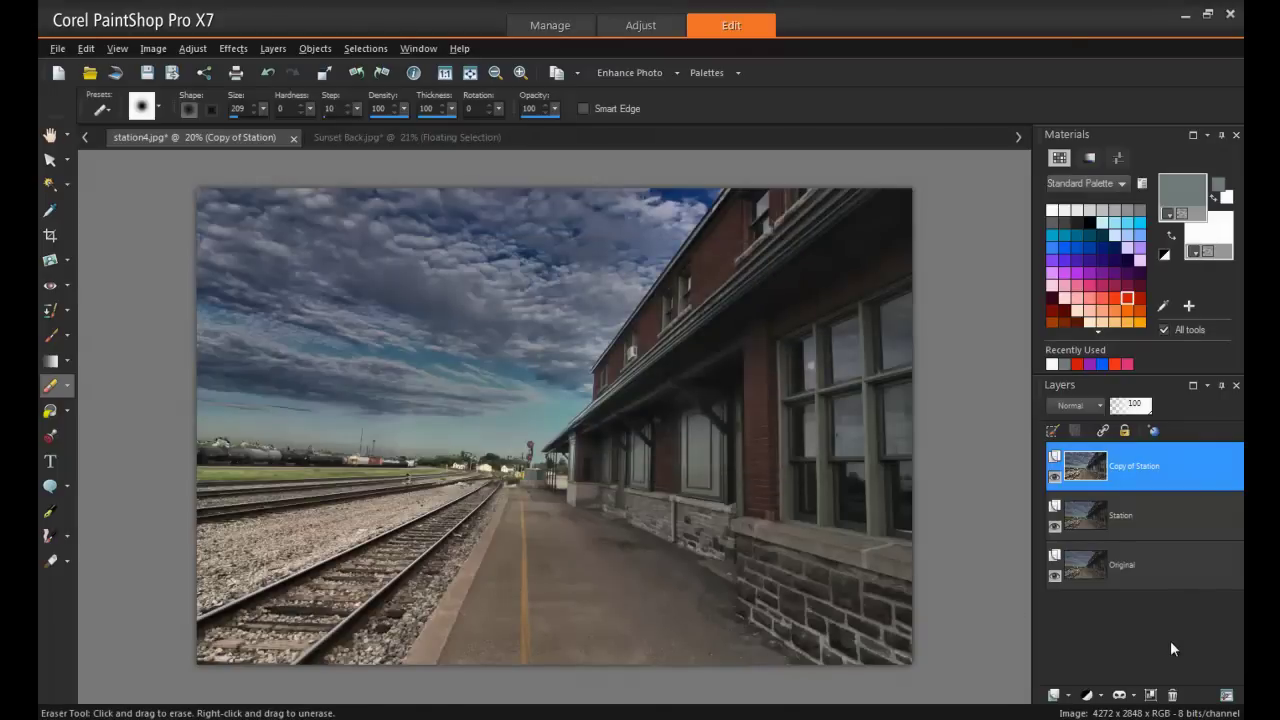
left_click(1098, 406)
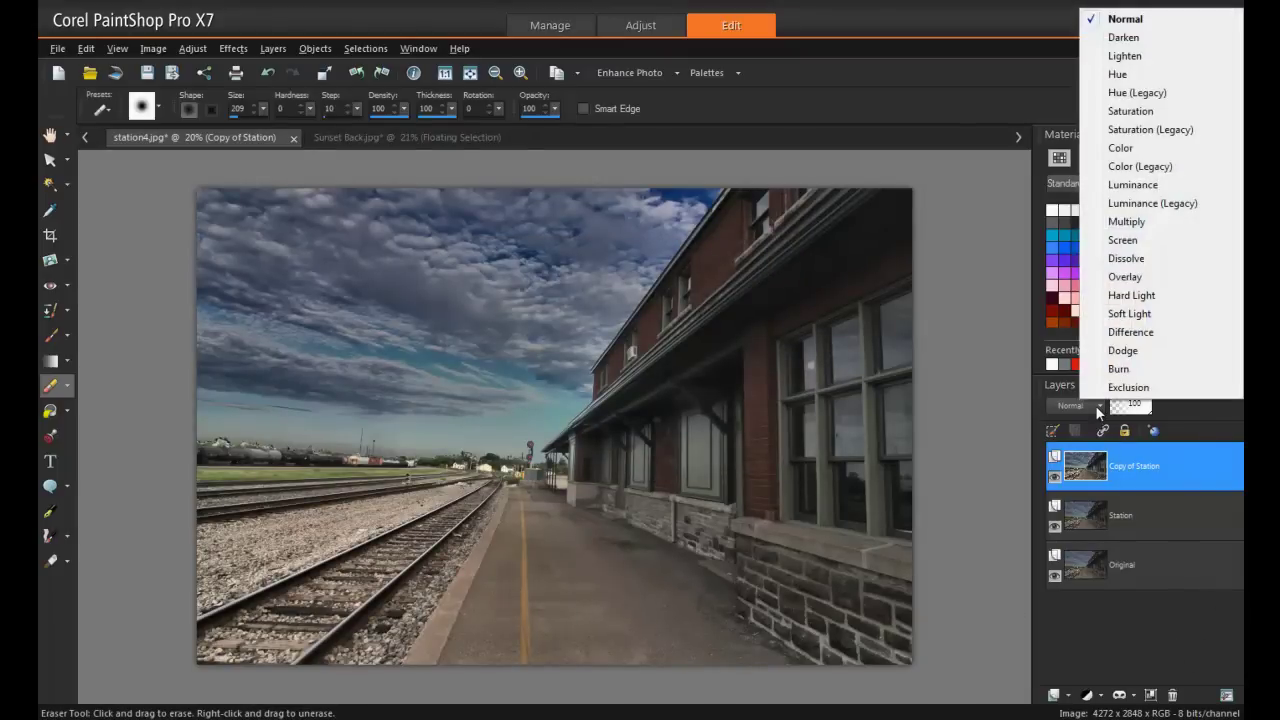
left_click(1143, 311)
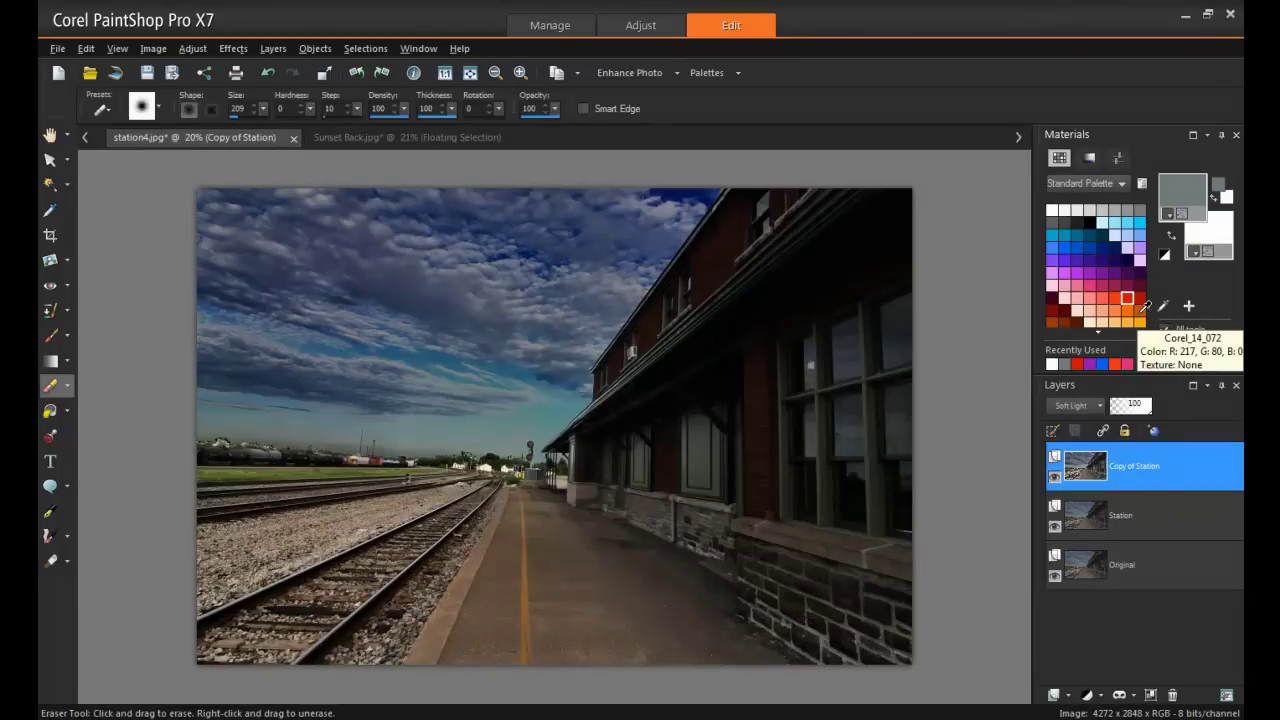
Step: Rename the Copy of Station layer to 'soft tones'
right_click(1135, 471)
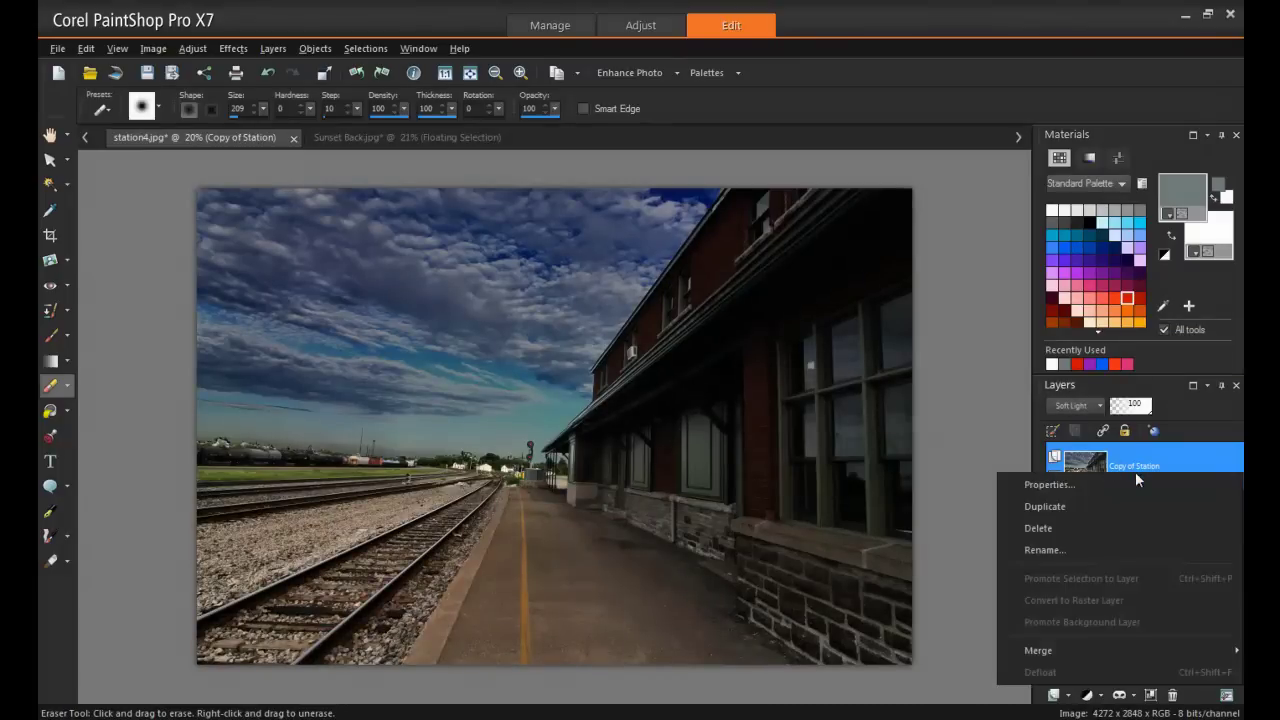
left_click(1098, 549)
type("soft tones")
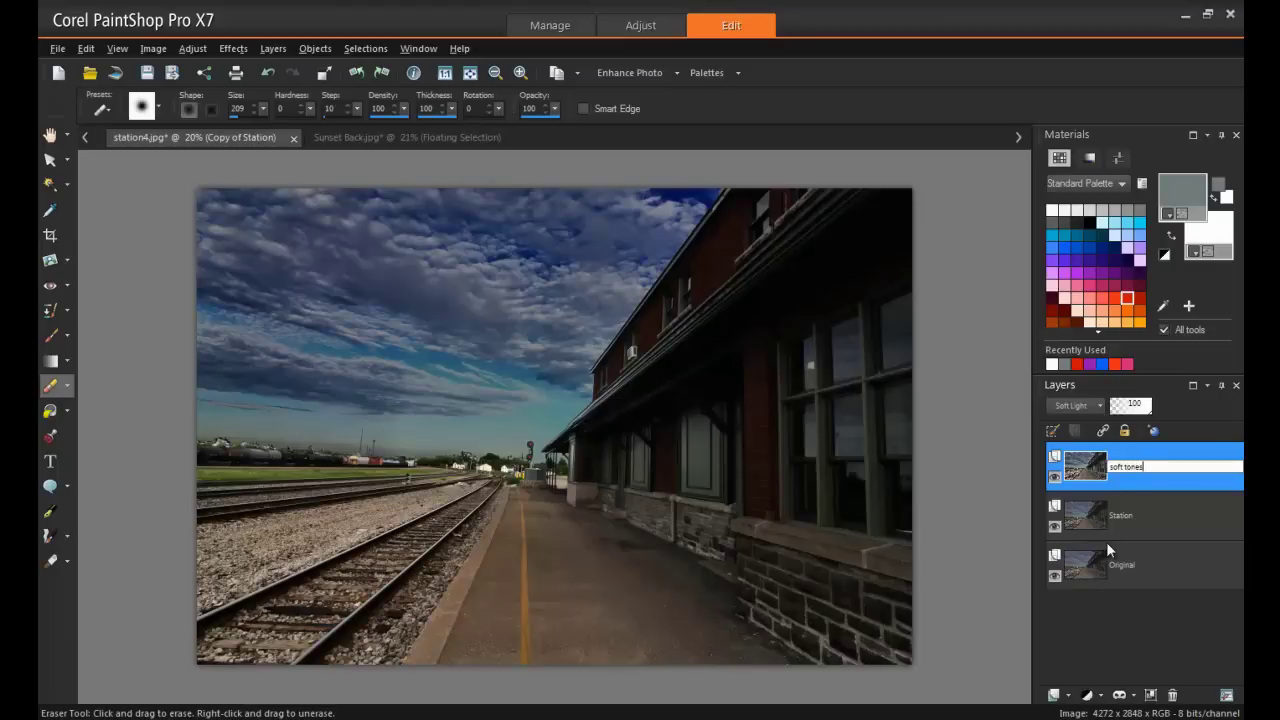
key("Return")
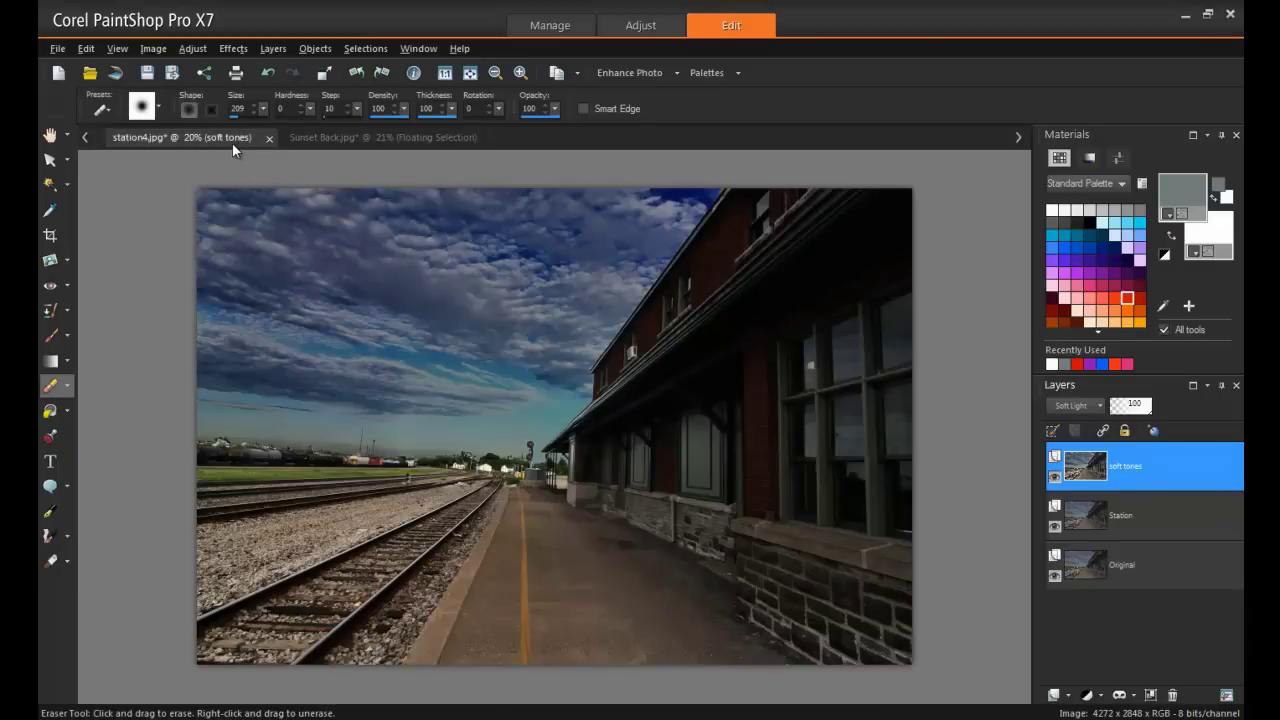
Step: Copy the Sunset Back.jpg image and paste it into station4.jpg as a new layer
left_click(344, 142)
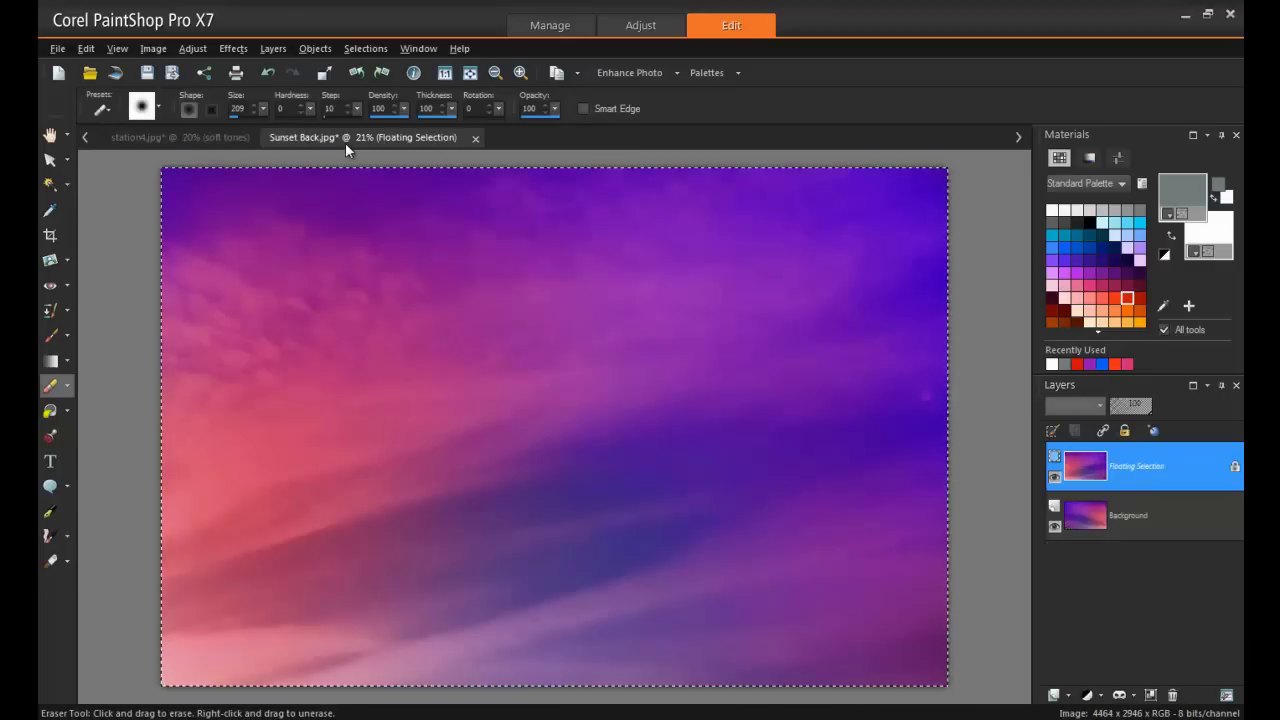
left_click(87, 50)
left_click(146, 208)
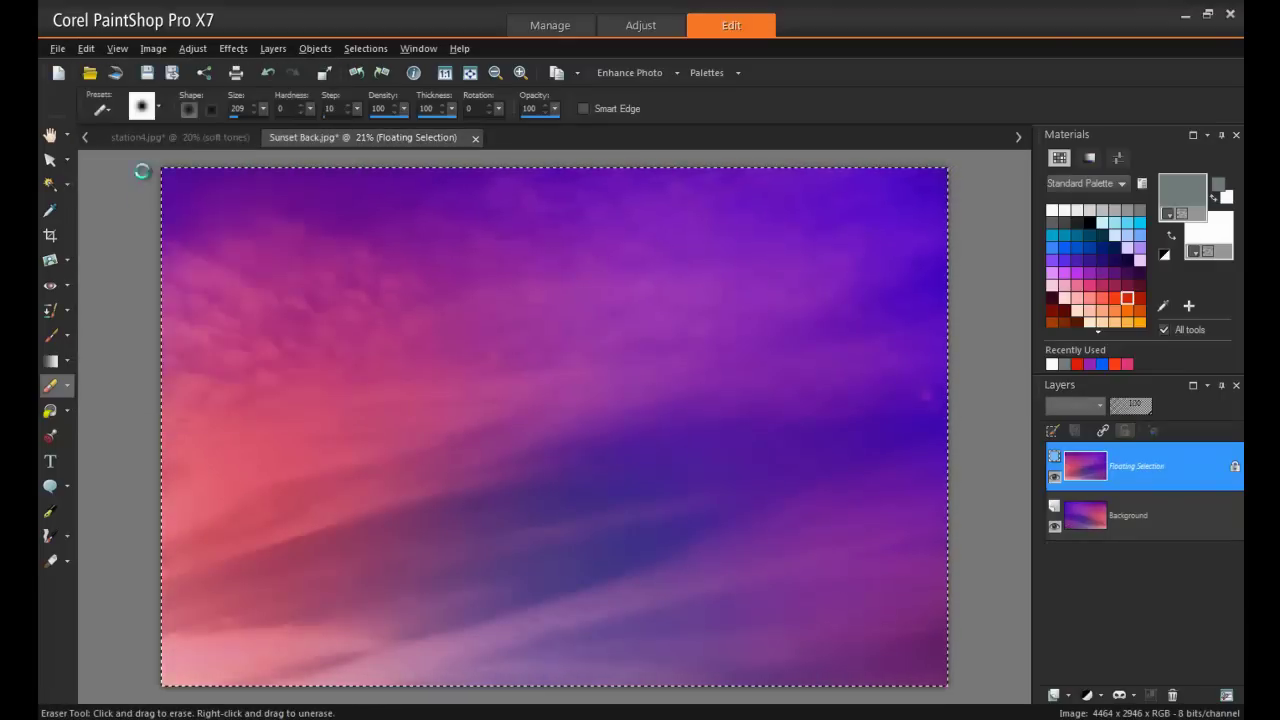
left_click(180, 137)
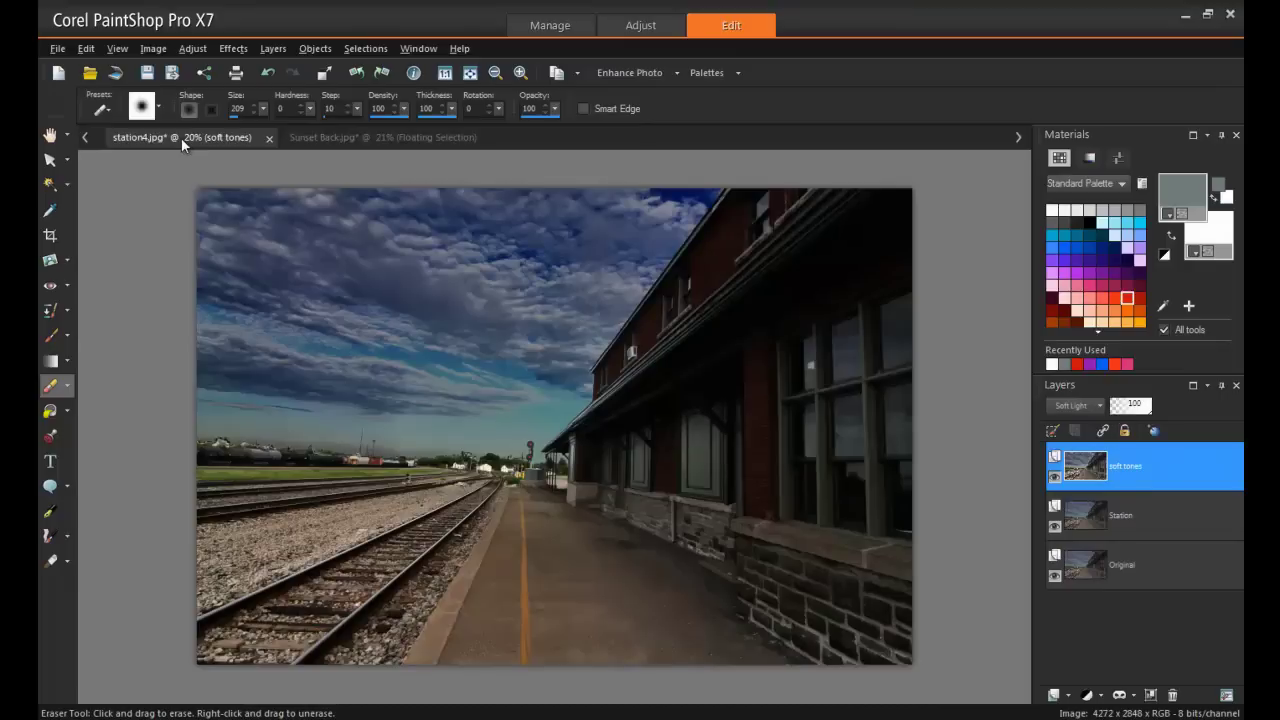
left_click(86, 48)
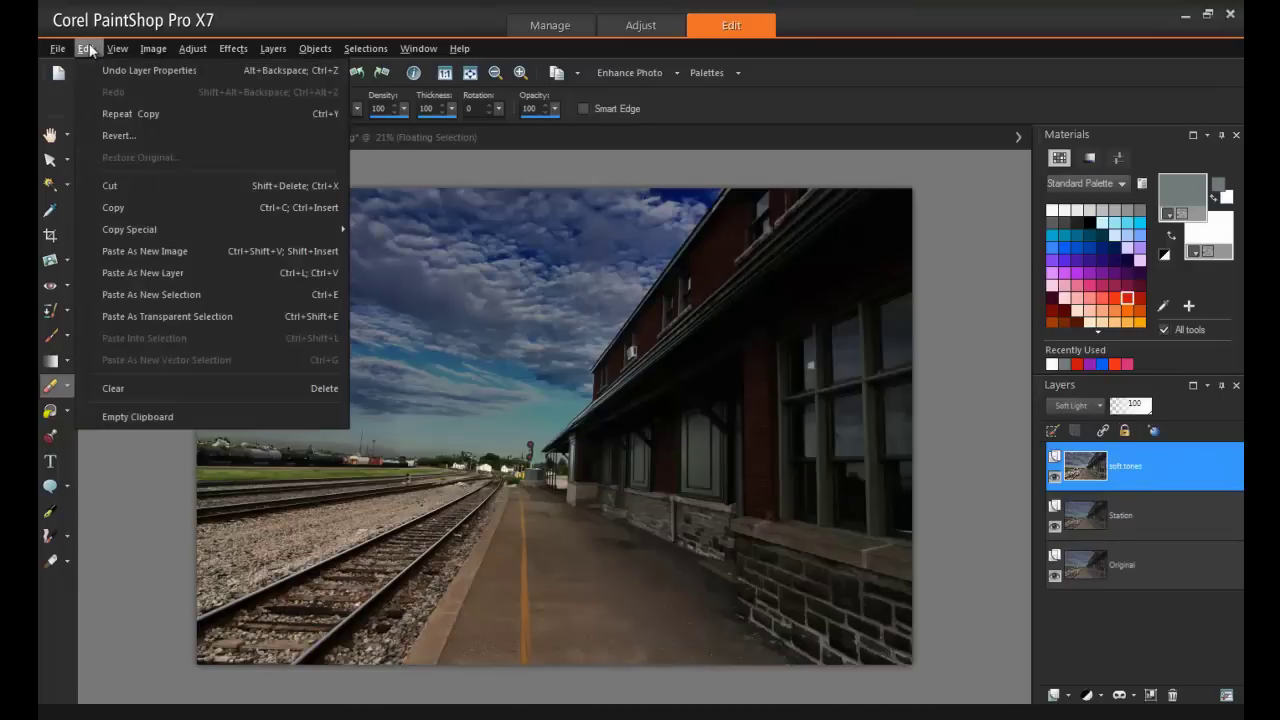
left_click(221, 275)
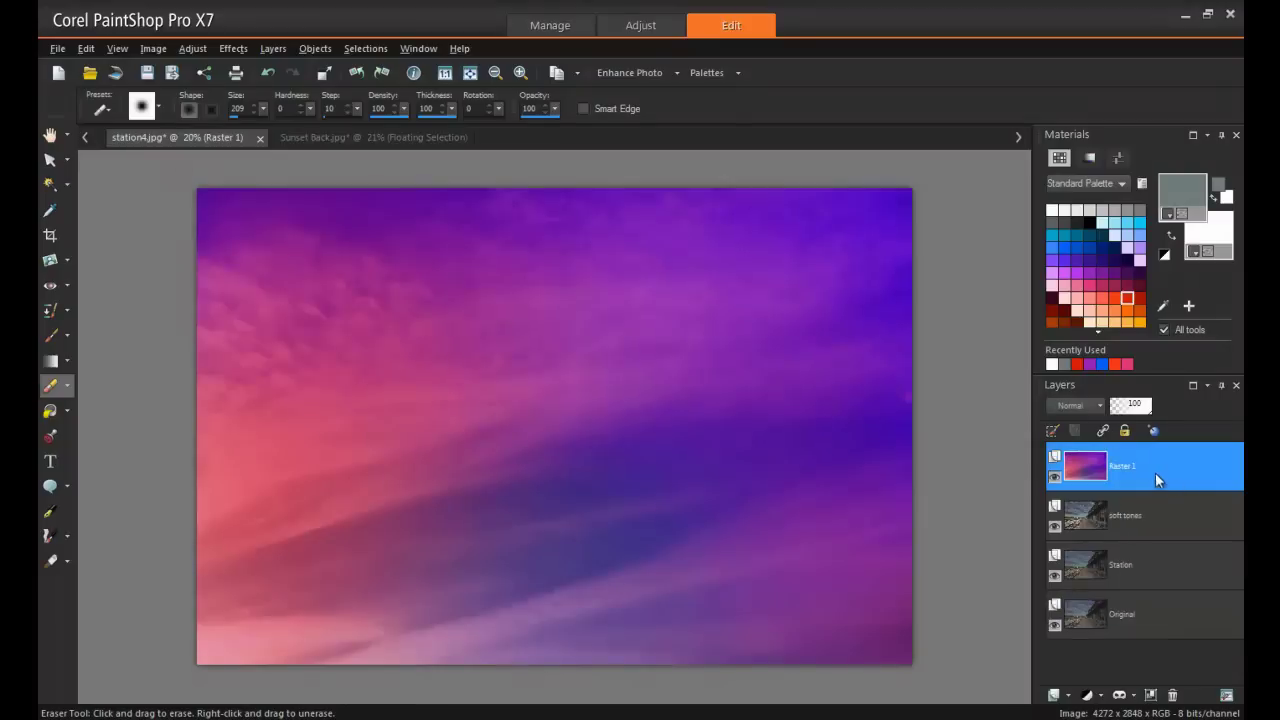
Step: Rename the pasted layer 'sky' and set its blend mode to Color
right_click(1155, 472)
left_click(1090, 549)
type("sky")
key("Return")
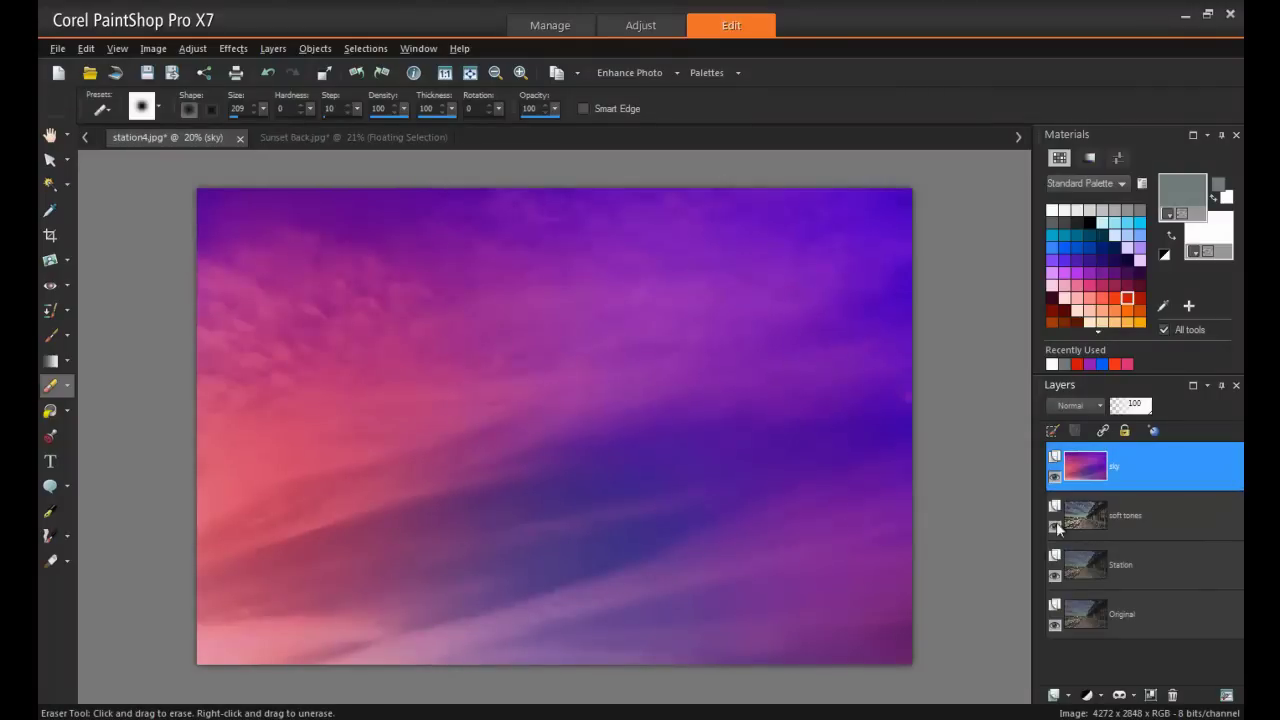
left_click(1090, 406)
left_click(1168, 152)
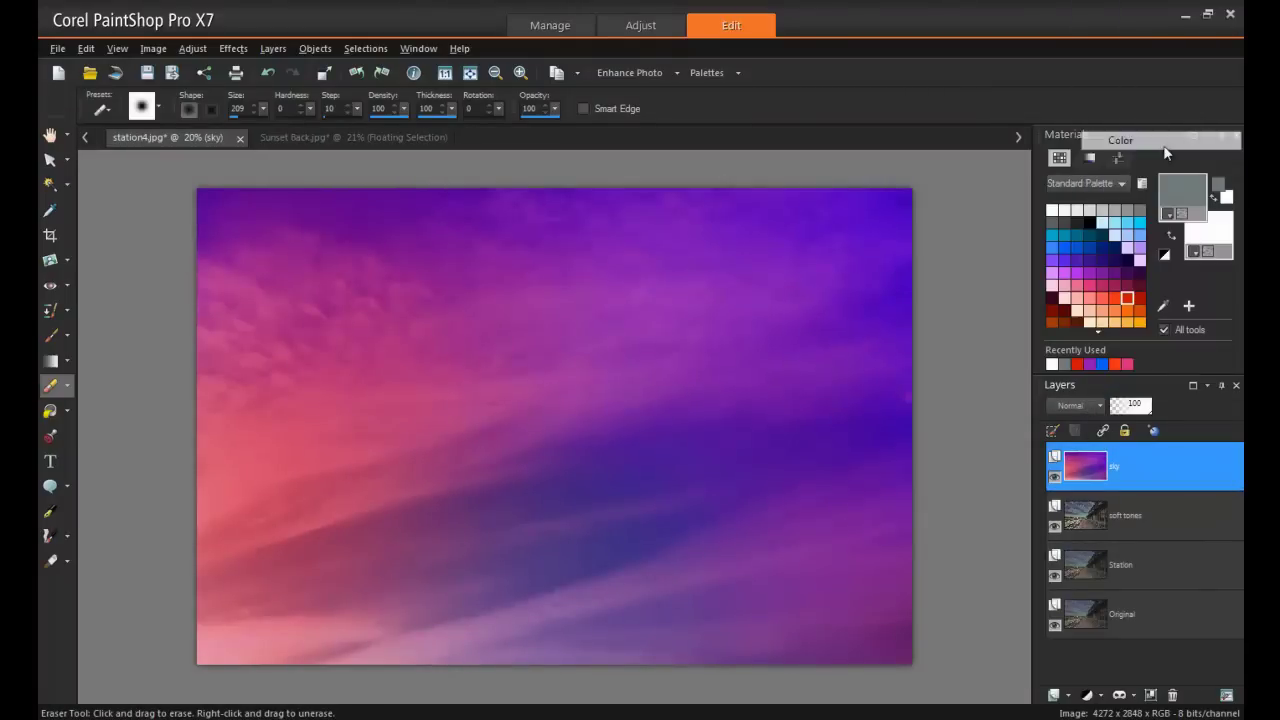
Step: Duplicate the sky layer and erase the copy's purple tint from the windowsill and lower wall
right_click(1126, 474)
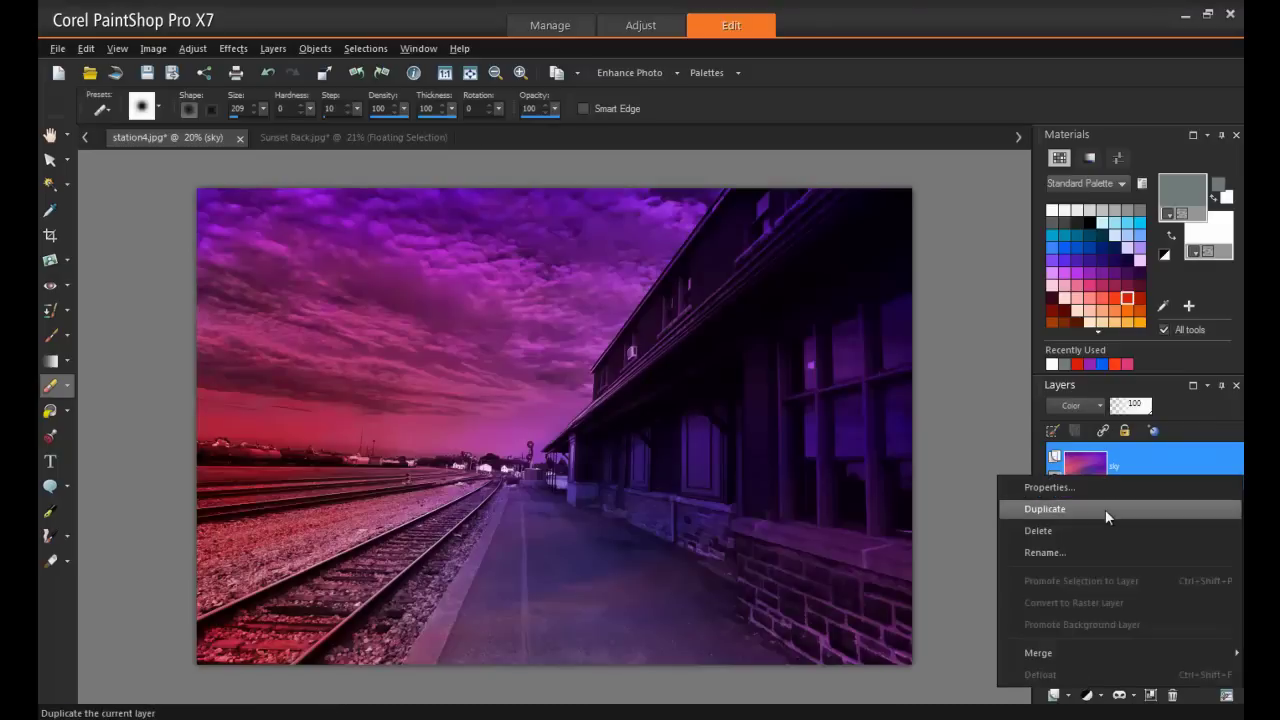
left_click(1105, 509)
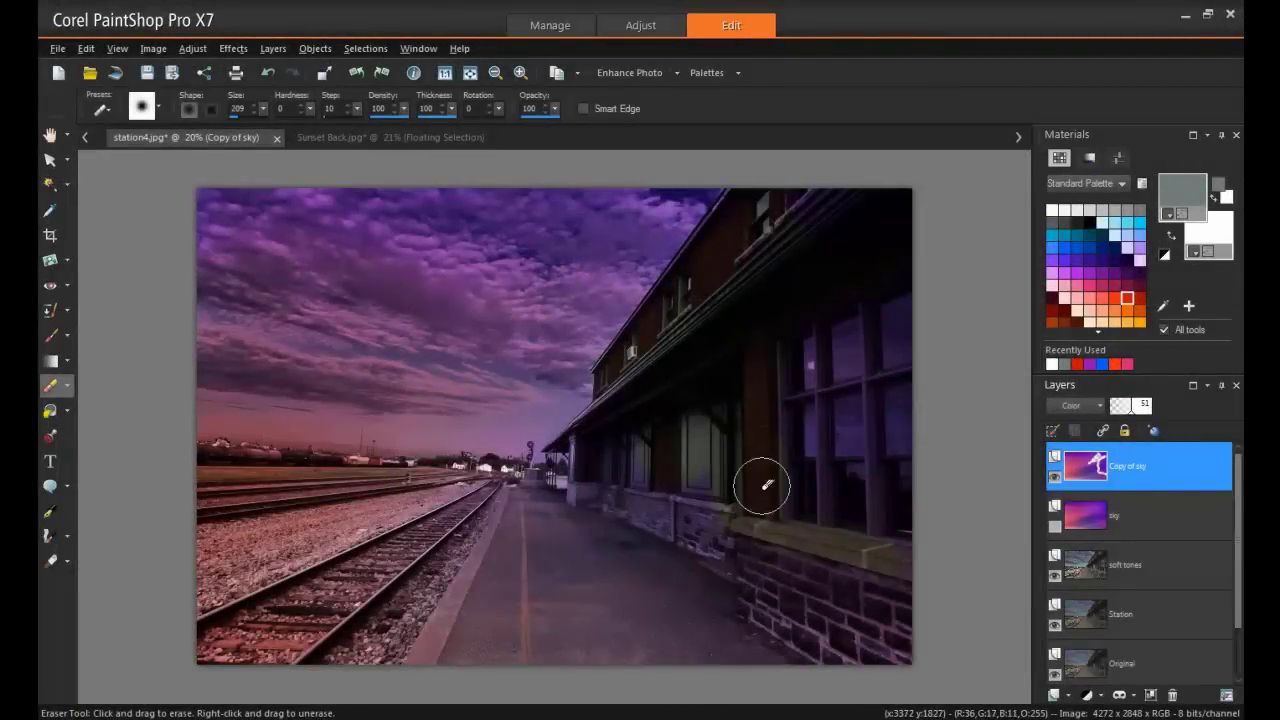
mouse_move(860, 549)
left_mouse_down()
mouse_move(914, 593)
mouse_move(820, 569)
mouse_move(655, 490)
mouse_move(677, 360)
mouse_move(640, 485)
mouse_move(612, 399)
mouse_move(688, 380)
left_mouse_up()
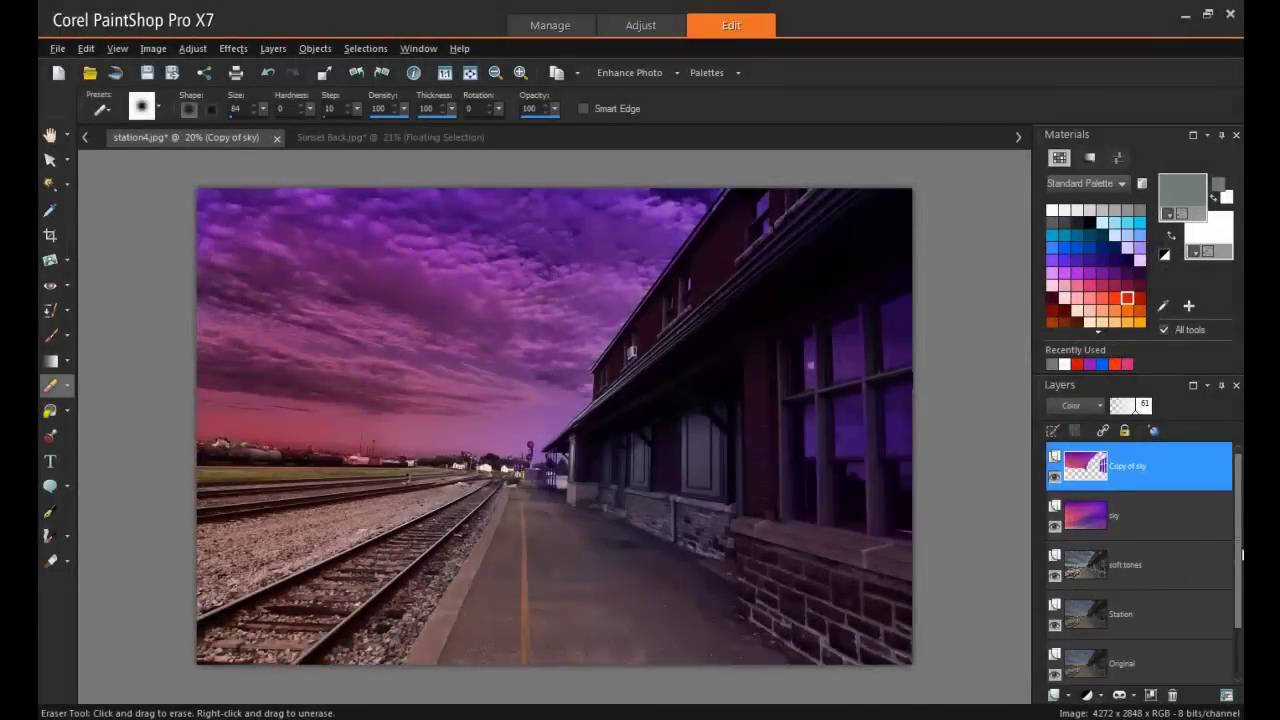
scroll(1098, 626, "down", 1)
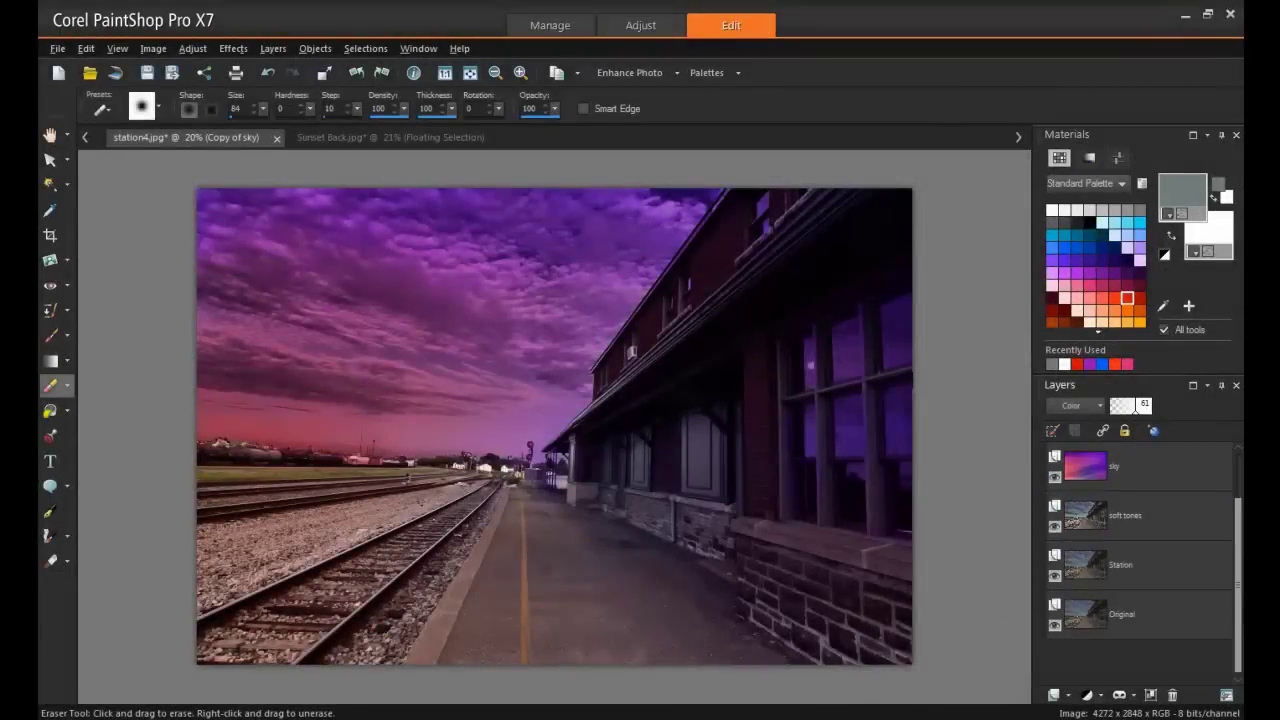
Step: Hide Original, then use Merge Visible from the soft tones layer to combine the rest
left_click(1055, 625)
right_click(1148, 512)
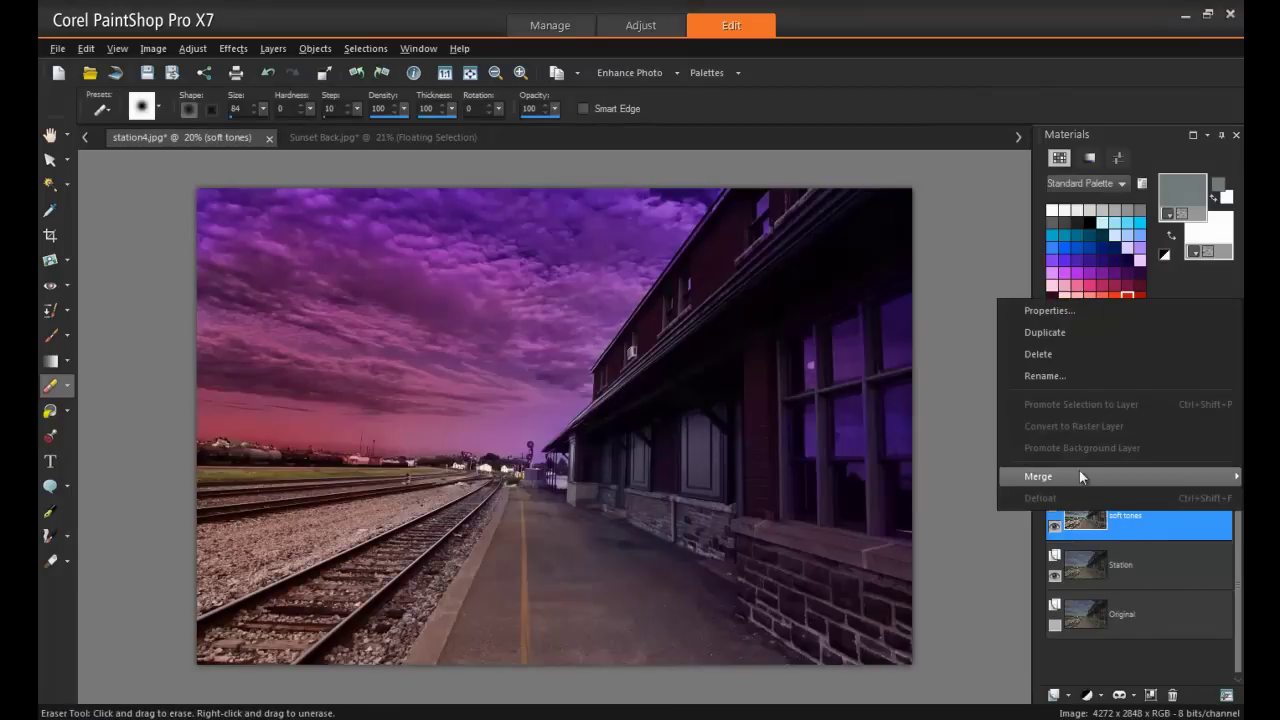
mouse_move(1040, 480)
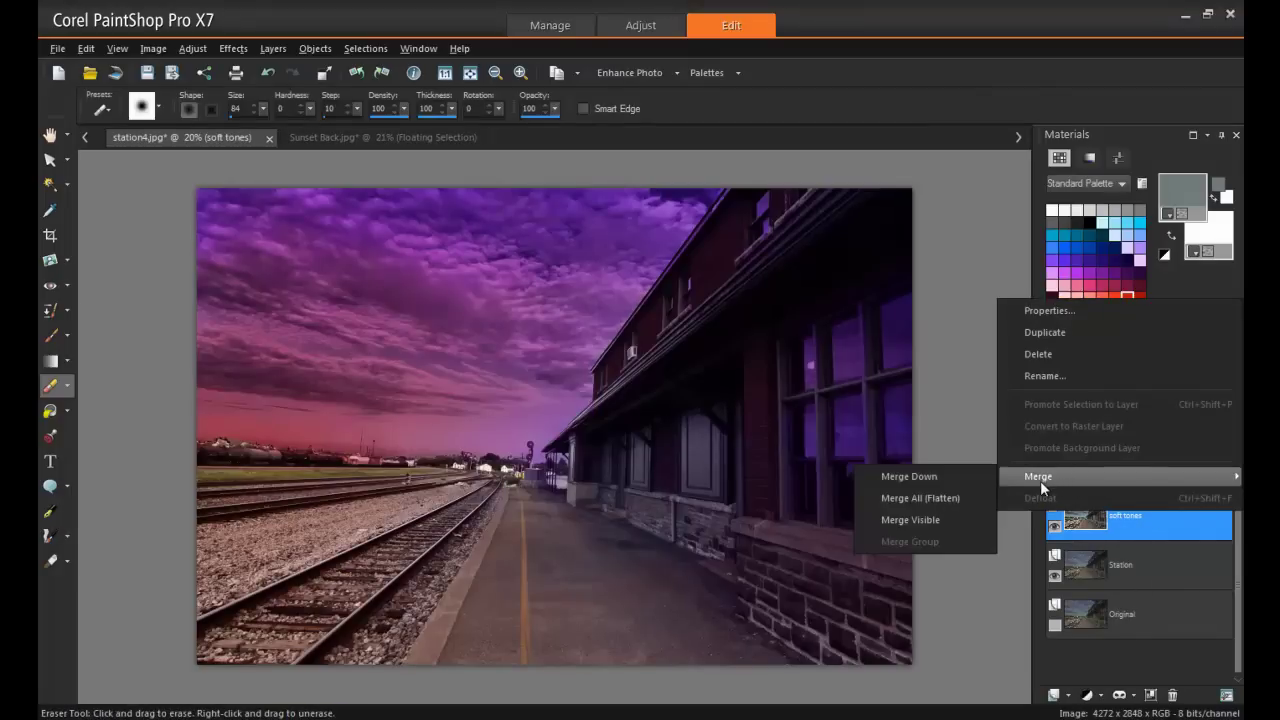
left_click(969, 522)
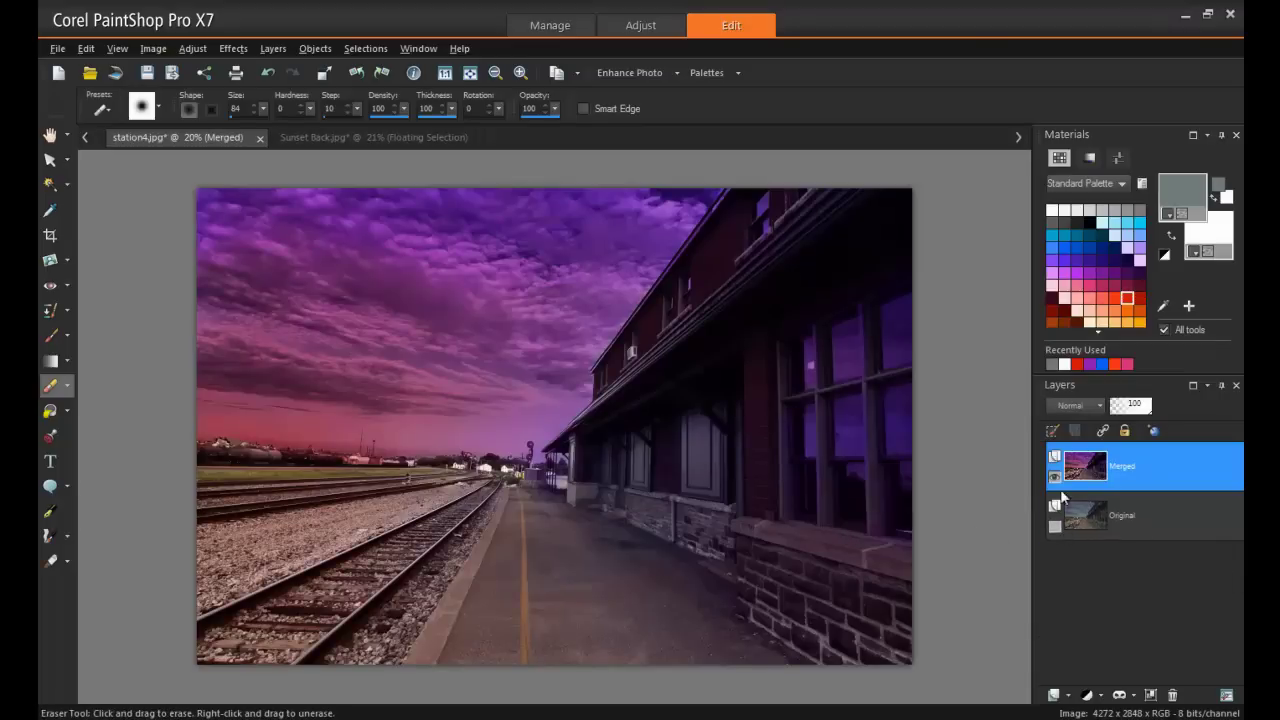
Step: Hide Merged to view Original, then turn Merged back on with both layers visible
left_click(1054, 477)
left_click(1055, 526)
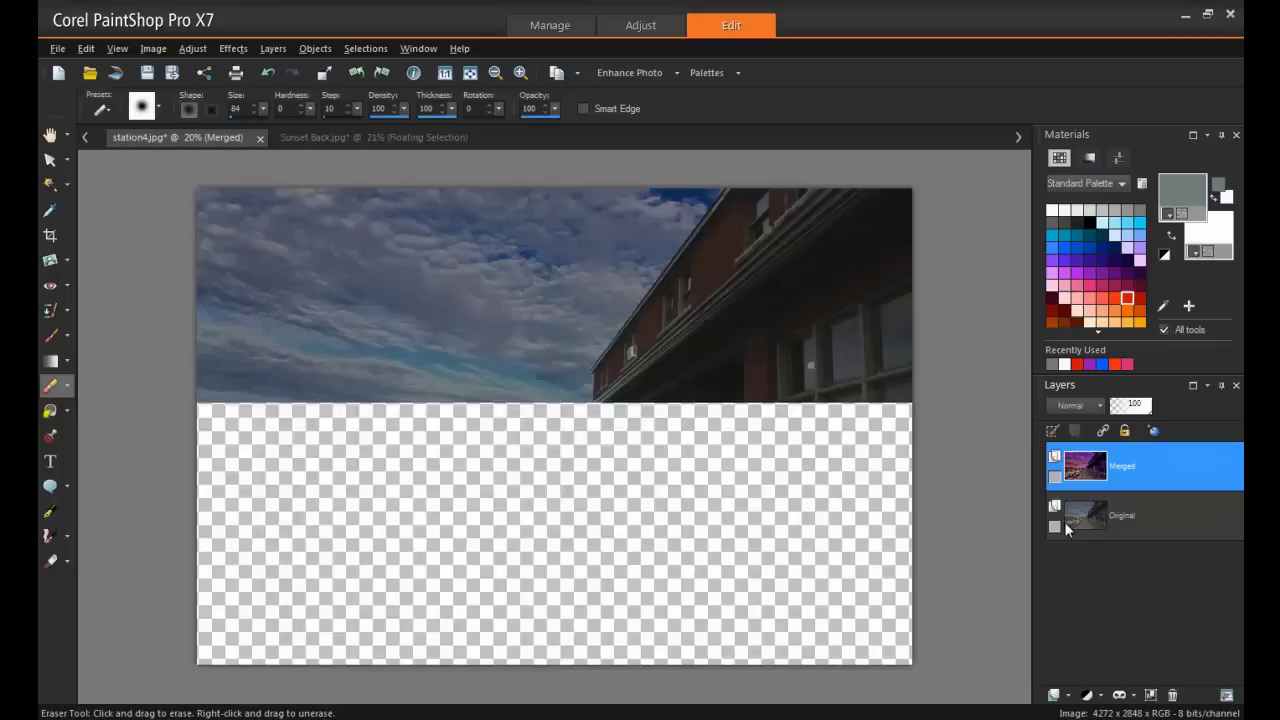
left_click(1055, 478)
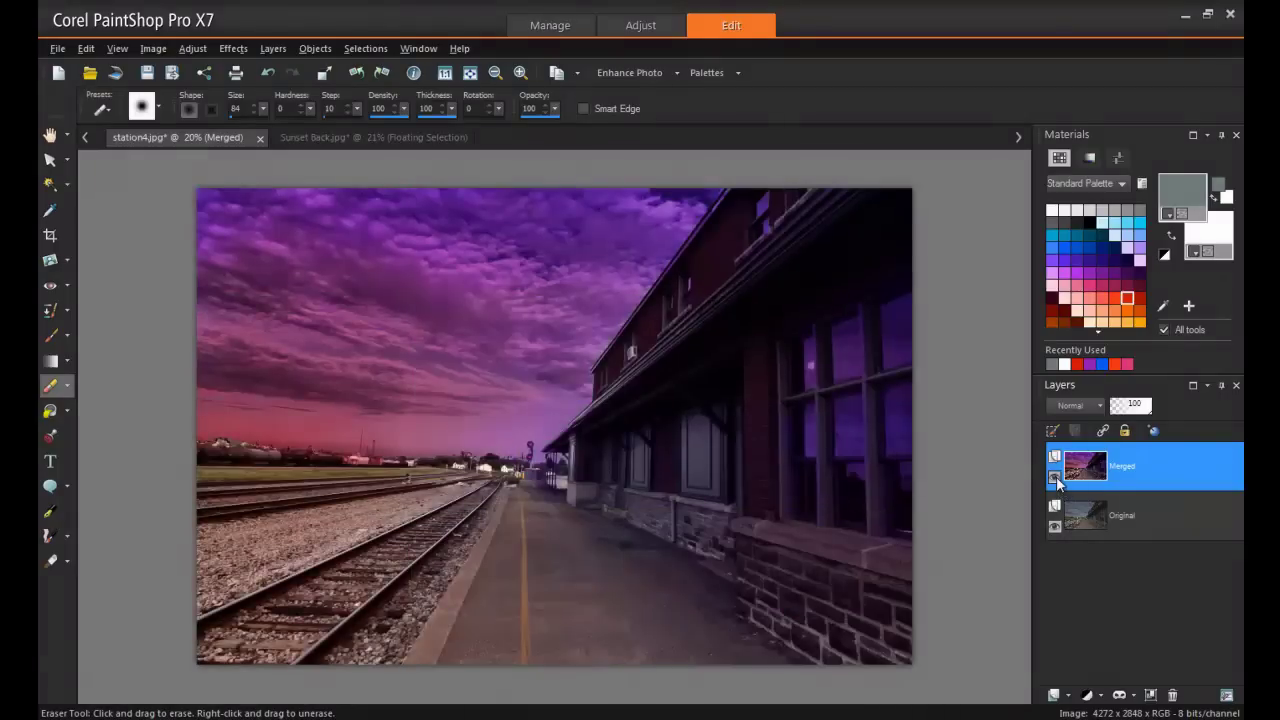